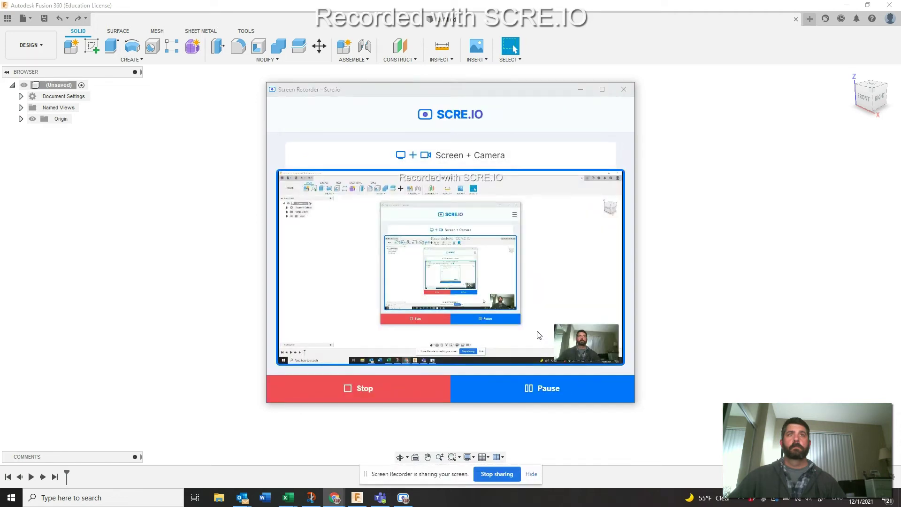
Step: Minimize the screen recorder to reveal the empty Fusion 360 design and its origin planes
{"action": "left_click", "coordinate": [581, 89]}
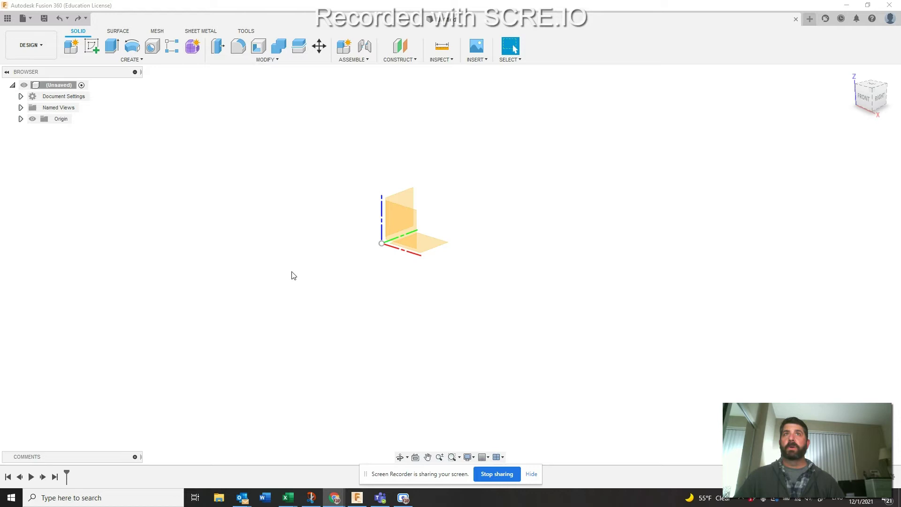
Step: Start a coil on the XY plane, centred at the origin, with a 50 mm diameter
{"action": "middle_click_drag", "start_coordinate": [548, 233], "coordinate": [498, 178]}
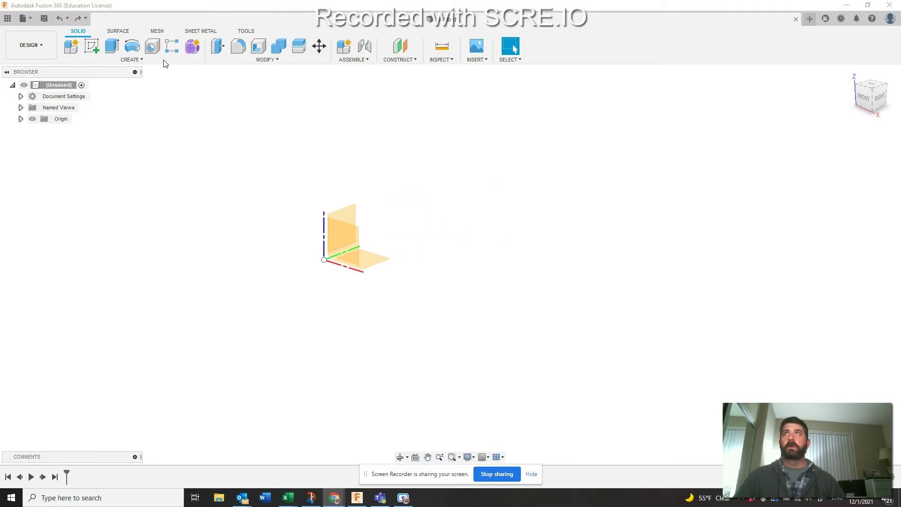
{"action": "left_click", "coordinate": [131, 60]}
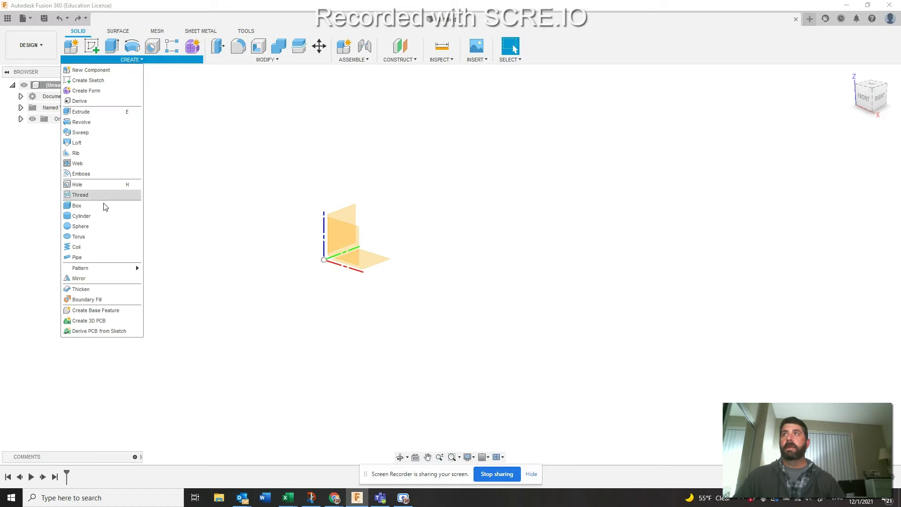
{"action": "left_click", "coordinate": [103, 247]}
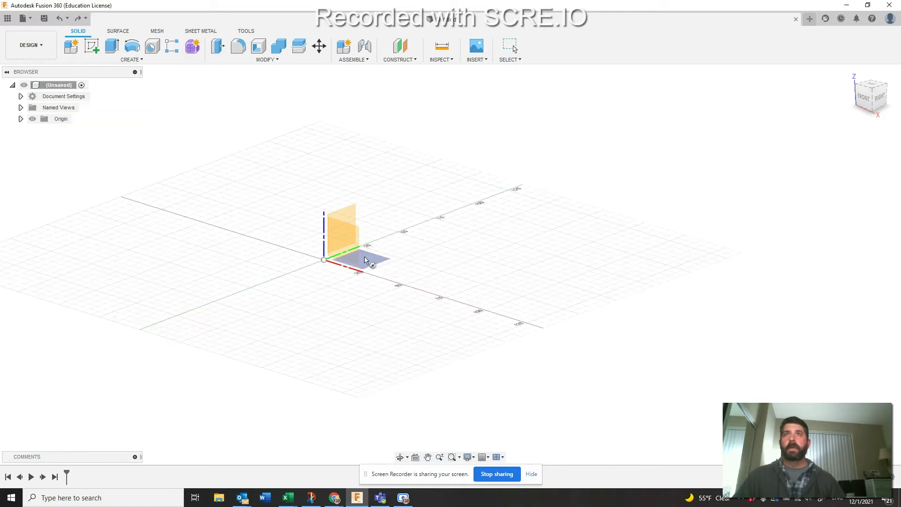
{"action": "left_click", "coordinate": [375, 265]}
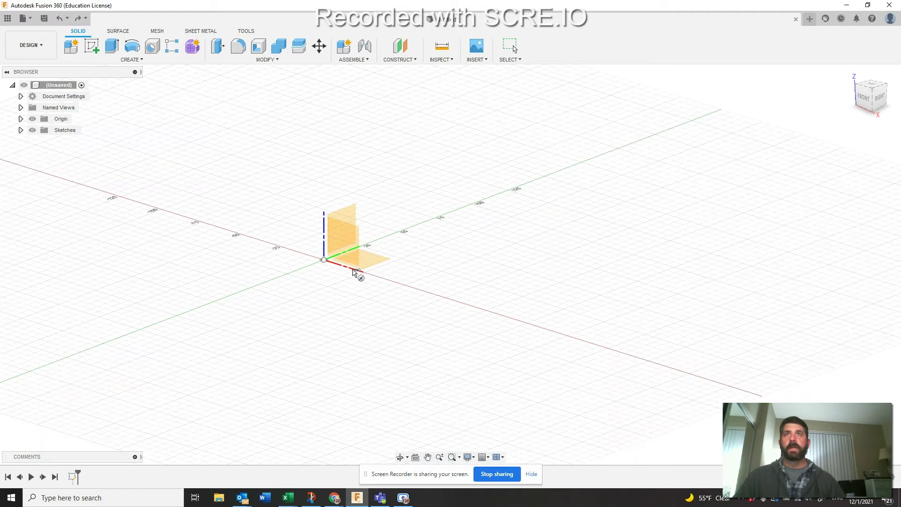
{"action": "left_click", "coordinate": [335, 266]}
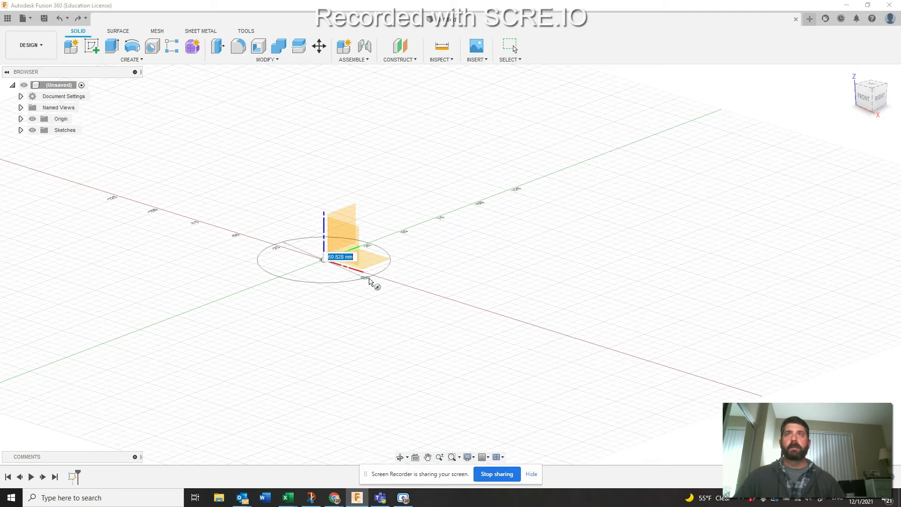
{"action": "type", "text": "50"}
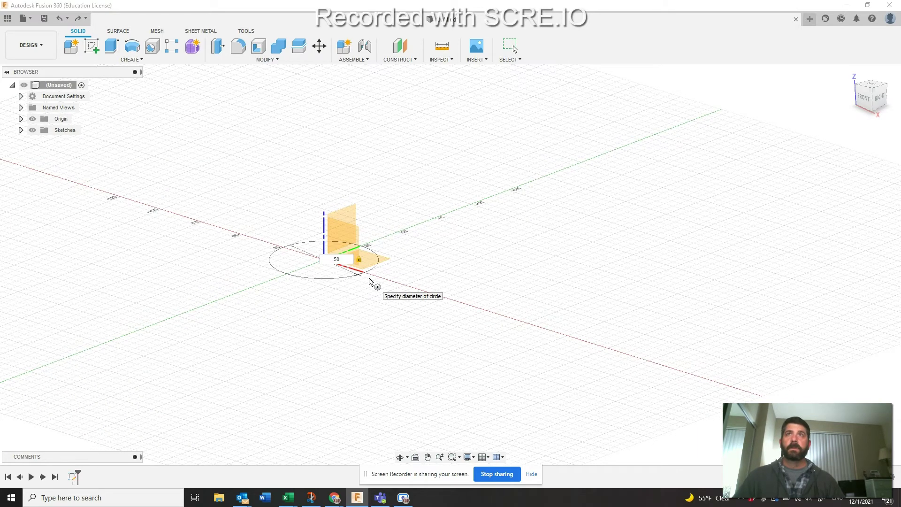
{"action": "key", "text": "Return"}
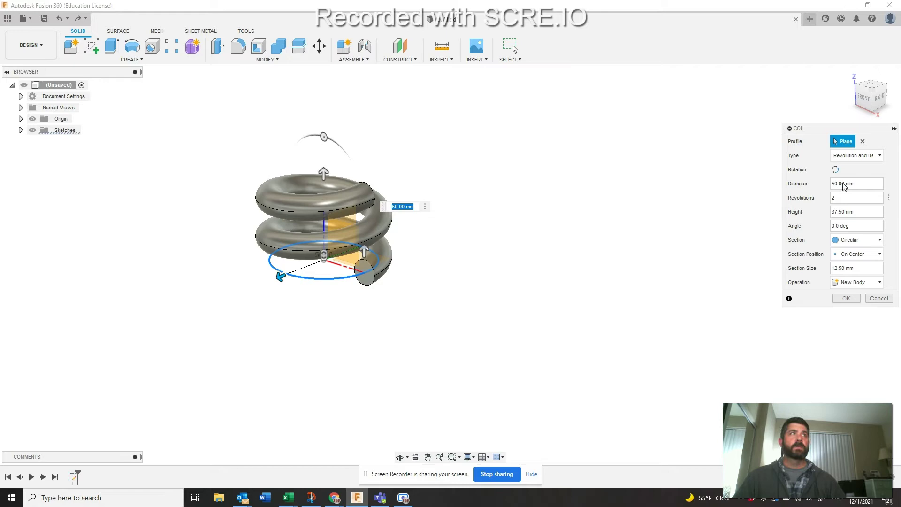
Step: Give the coil 5 revolutions, a 5 mm round section and a 100 mm height
{"action": "left_click_drag", "start_coordinate": [817, 132], "coordinate": [493, 118]}
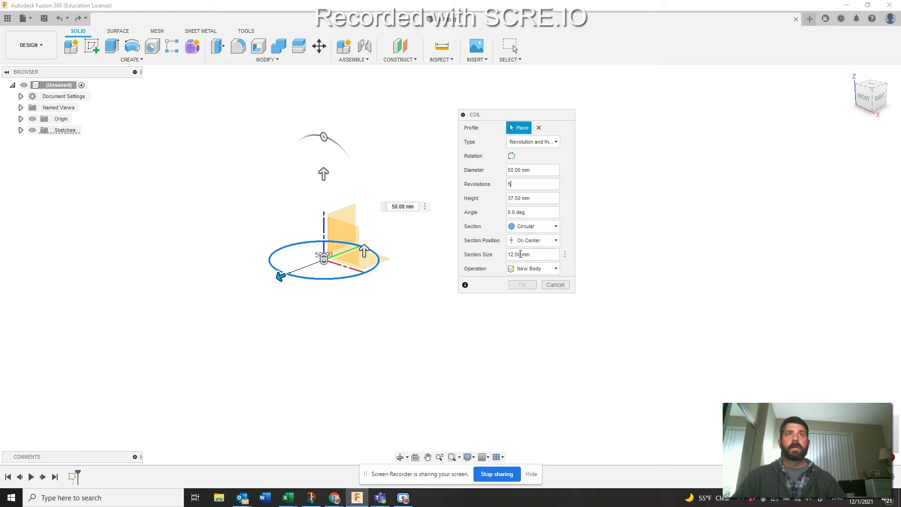
{"action": "double_click", "coordinate": [520, 254]}
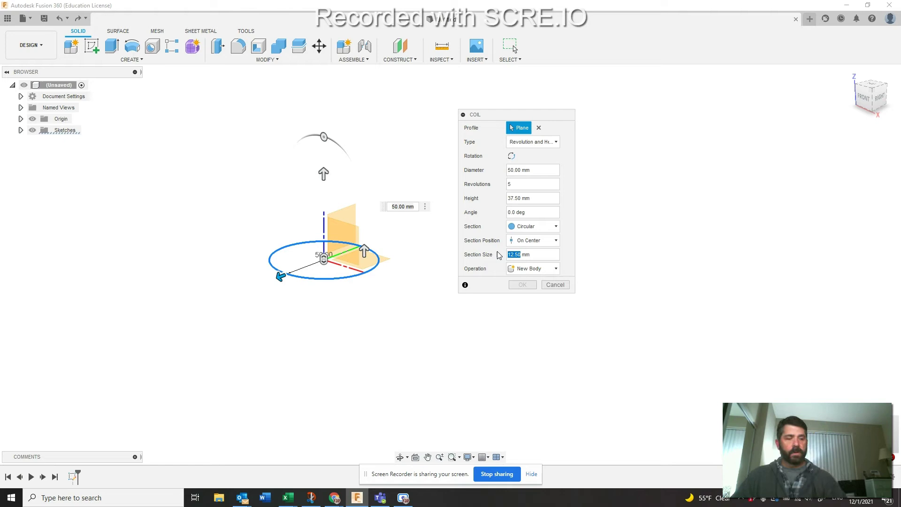
{"action": "type", "text": "5"}
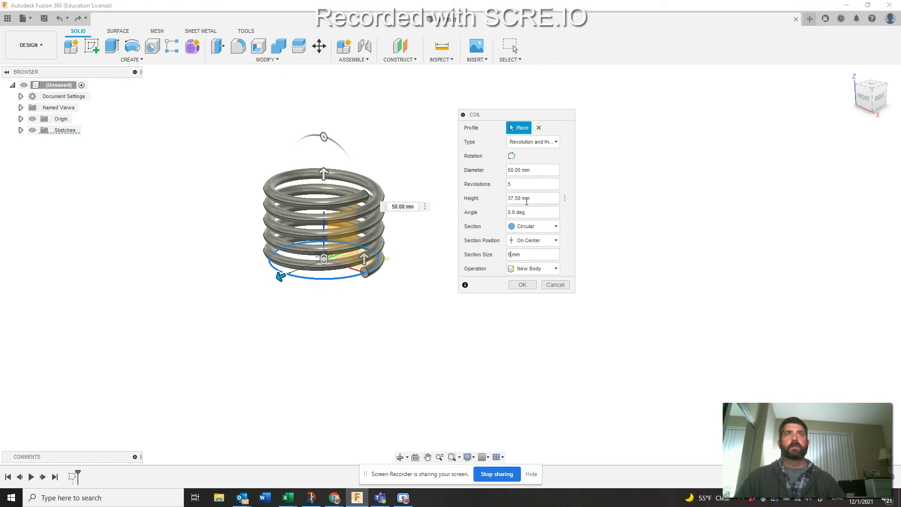
{"action": "left_click_drag", "start_coordinate": [521, 199], "coordinate": [503, 197]}
{"action": "type", "text": "100"}
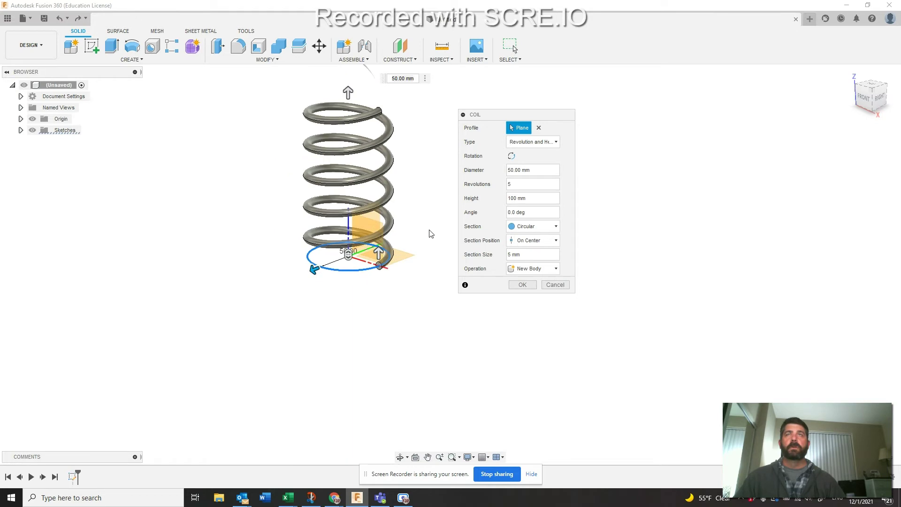
{"action": "scroll", "coordinate": [377, 140], "scroll_direction": "down", "scroll_amount": 4}
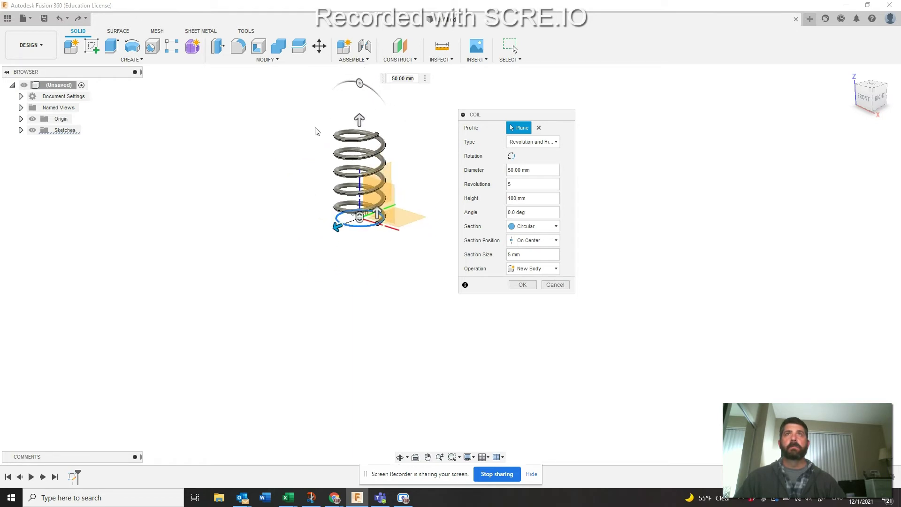
{"action": "scroll", "coordinate": [316, 131], "scroll_direction": "up", "scroll_amount": 3}
{"action": "left_click_drag", "start_coordinate": [527, 117], "coordinate": [582, 123]}
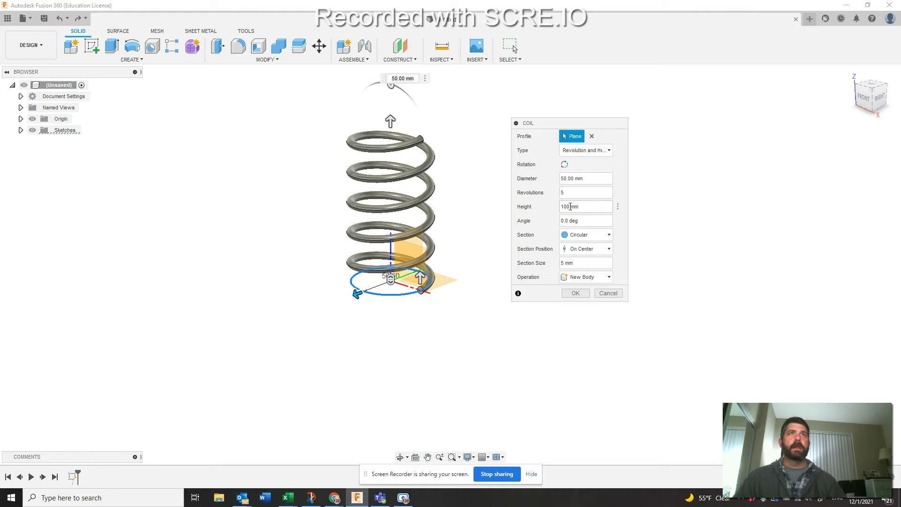
{"action": "left_click_drag", "start_coordinate": [561, 206], "coordinate": [586, 207]}
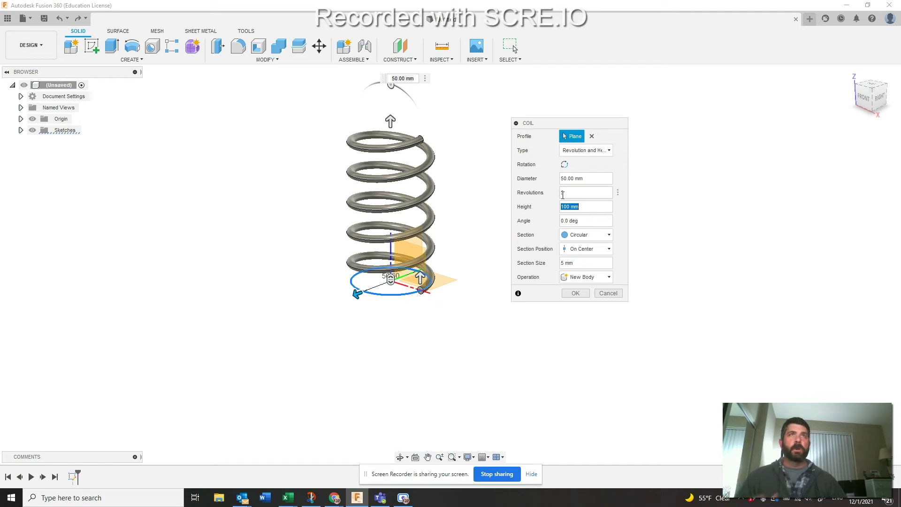
Step: Create the first coil body, then start a second 50 mm coil centred at the origin
{"action": "left_click", "coordinate": [575, 293]}
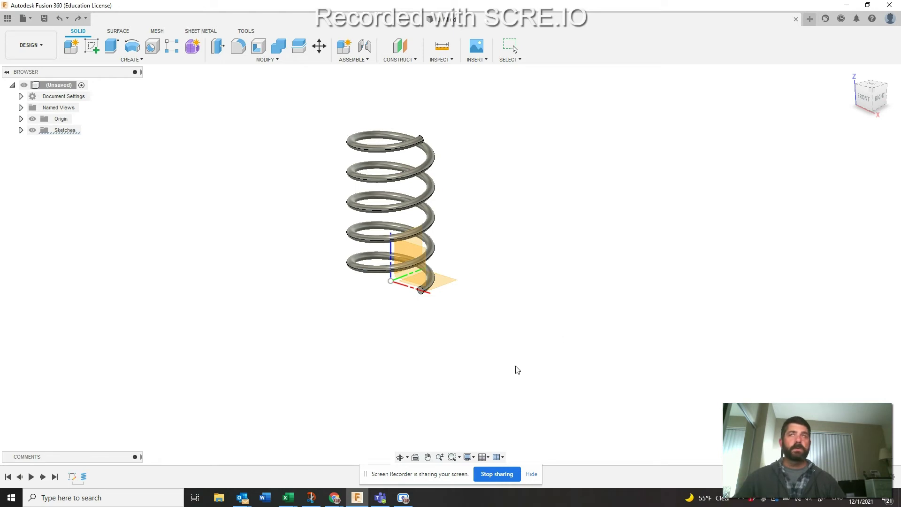
{"action": "left_click", "coordinate": [131, 60]}
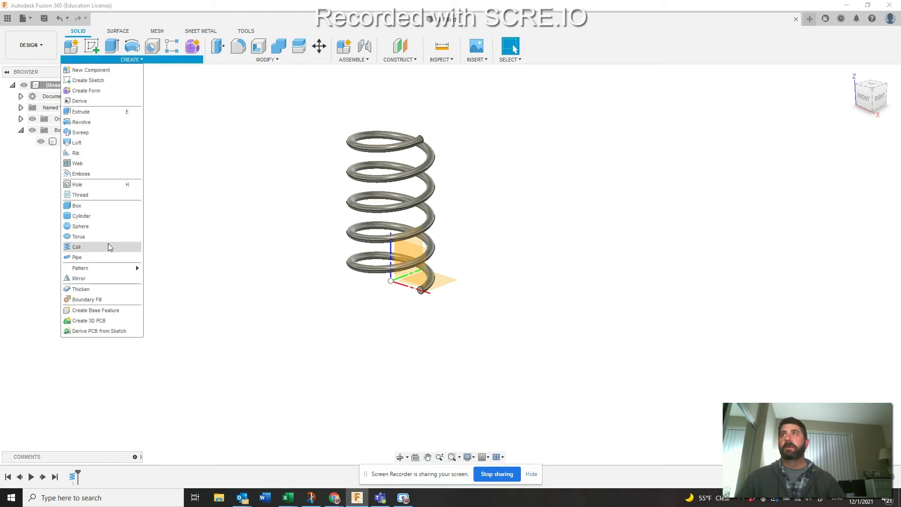
{"action": "left_click", "coordinate": [108, 247]}
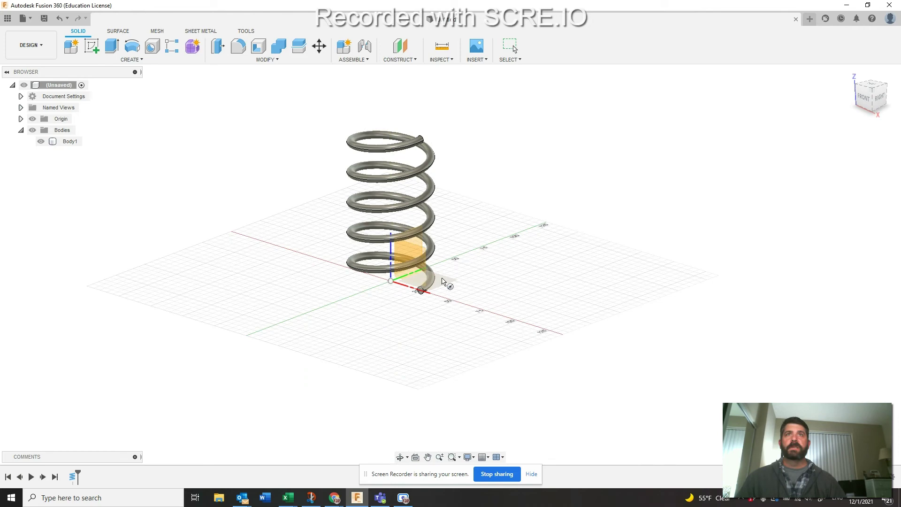
{"action": "left_click", "coordinate": [424, 282]}
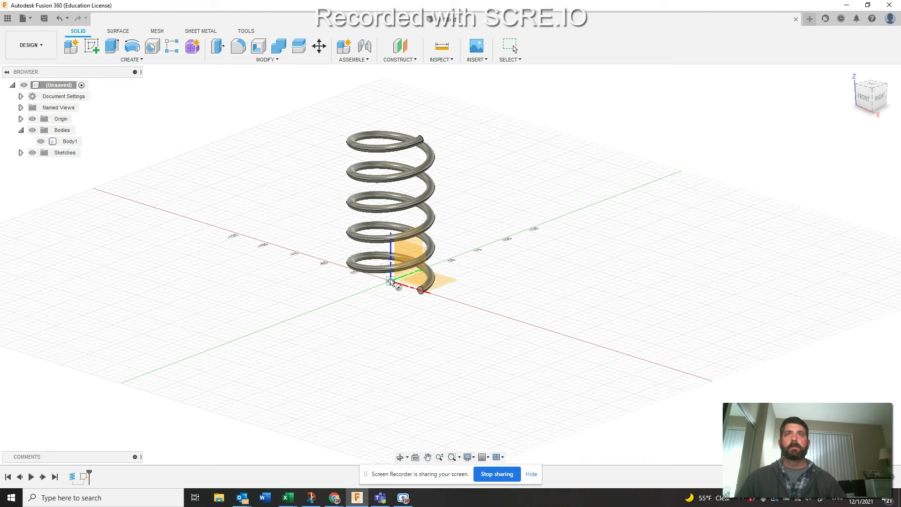
{"action": "left_click", "coordinate": [392, 281]}
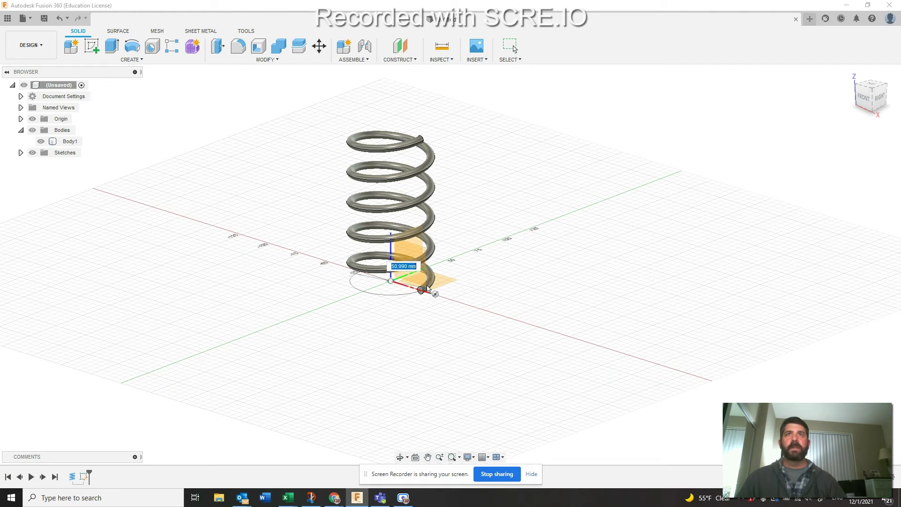
{"action": "type", "text": "50"}
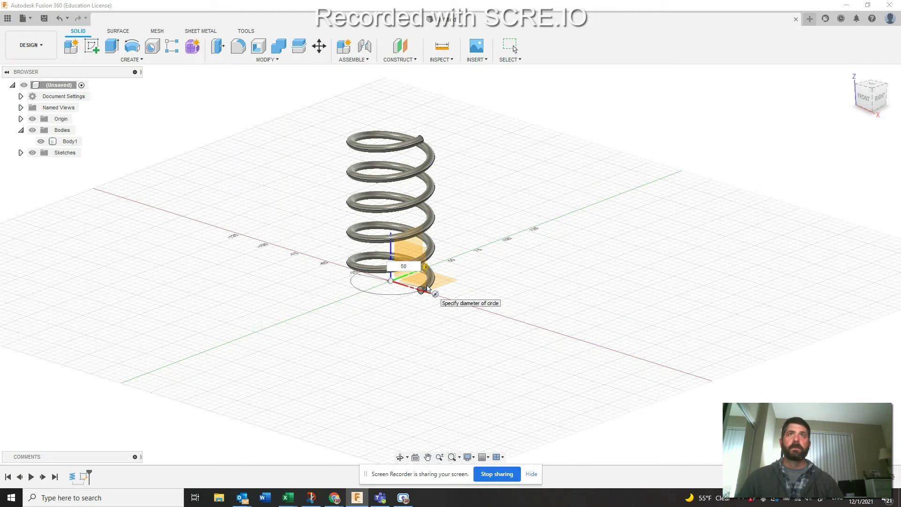
{"action": "key", "text": "Return"}
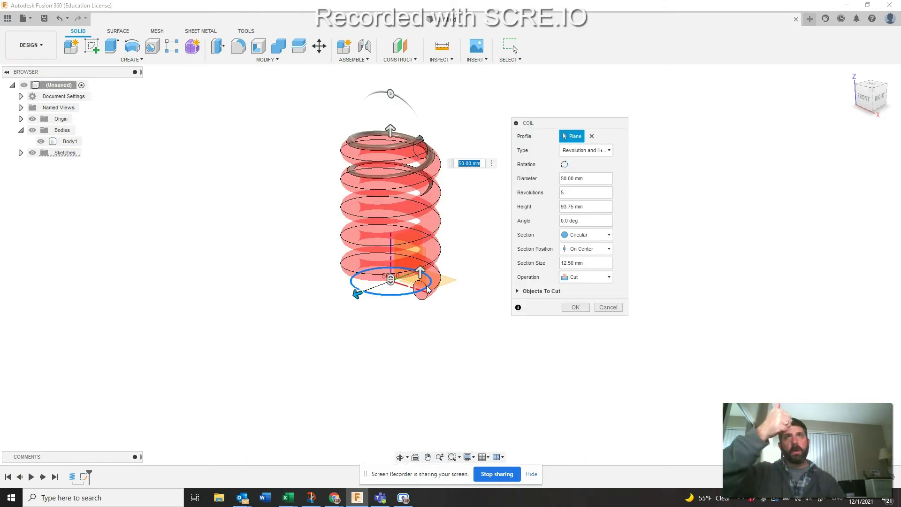
Step: Set the second coil to -100 mm height, 15 revolutions and a 2 mm section, joined
{"action": "left_click_drag", "start_coordinate": [574, 207], "coordinate": [560, 208]}
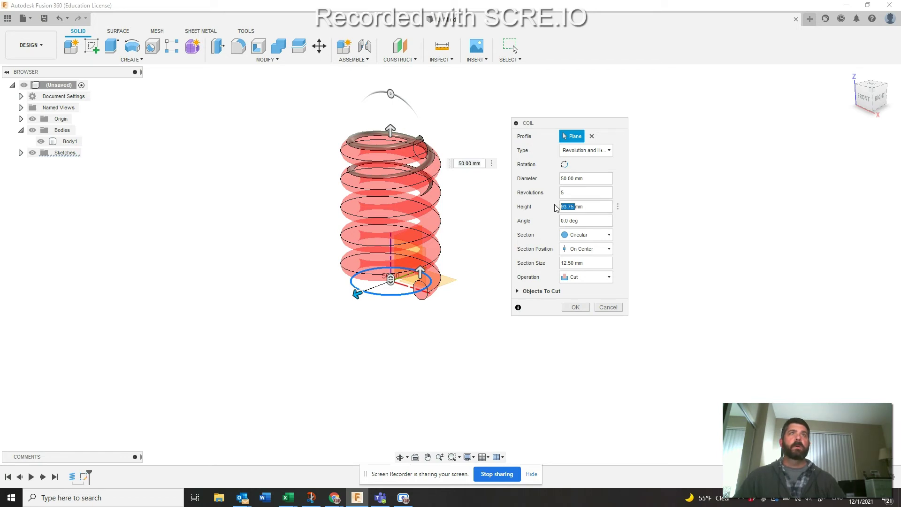
{"action": "type", "text": "100mm"}
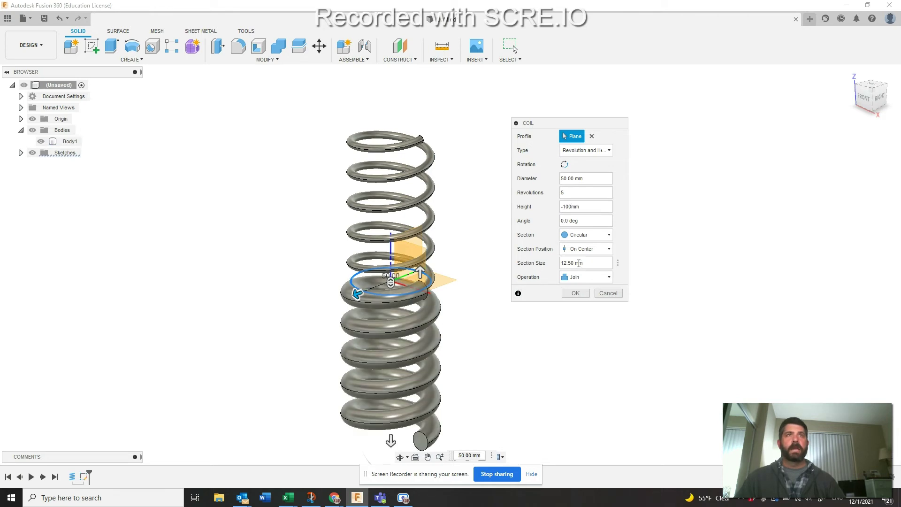
{"action": "left_click_drag", "start_coordinate": [574, 263], "coordinate": [555, 262]}
{"action": "type", "text": "5"}
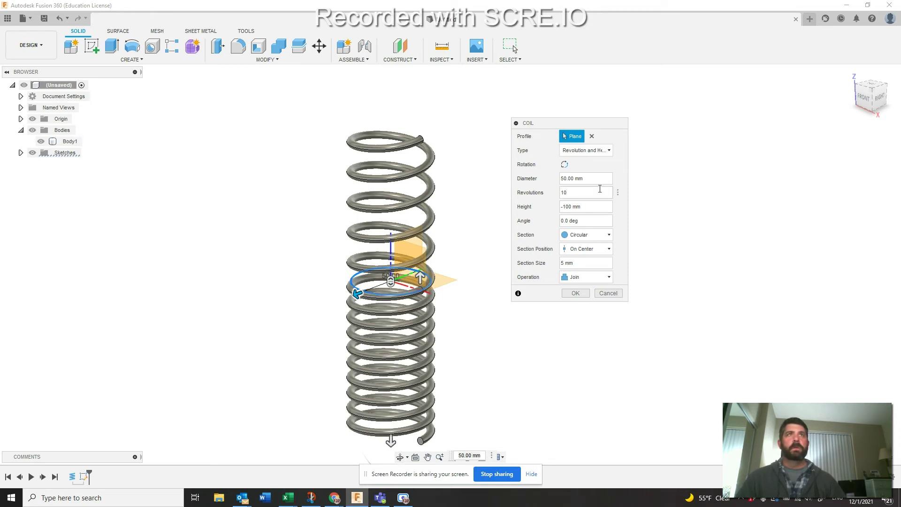
{"action": "left_click_drag", "start_coordinate": [600, 189], "coordinate": [549, 195]}
{"action": "type", "text": "15"}
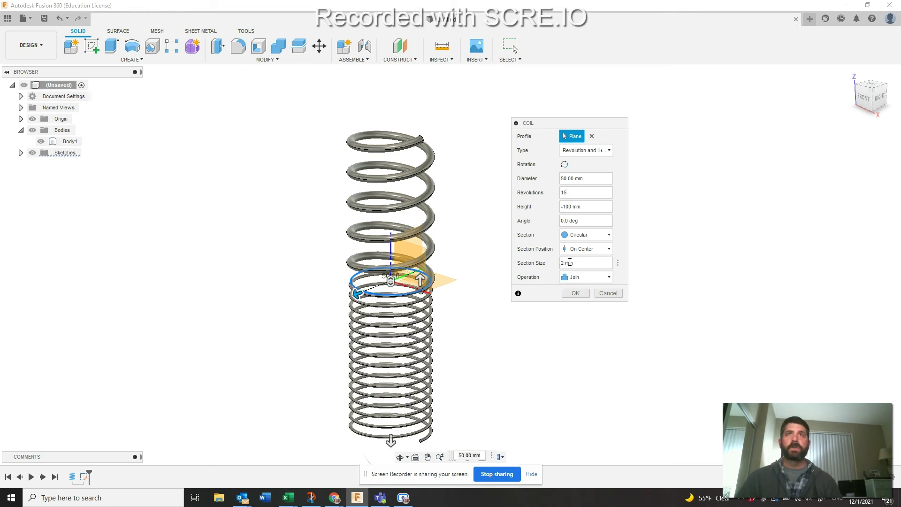
Step: Keep the operation as Join and commit the 5 mm-section lower coil into Body1
{"action": "scroll", "coordinate": [428, 292], "scroll_direction": "up", "scroll_amount": 5}
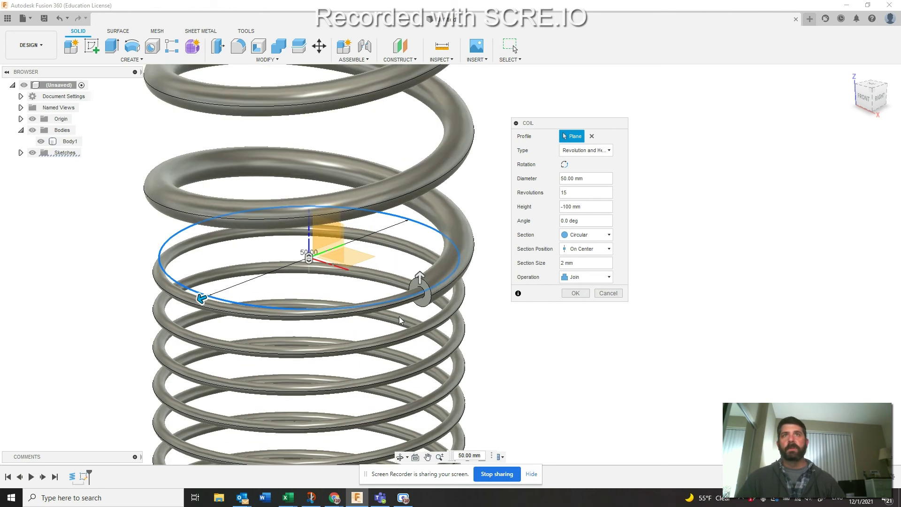
{"action": "scroll", "coordinate": [464, 332], "scroll_direction": "down", "scroll_amount": 1}
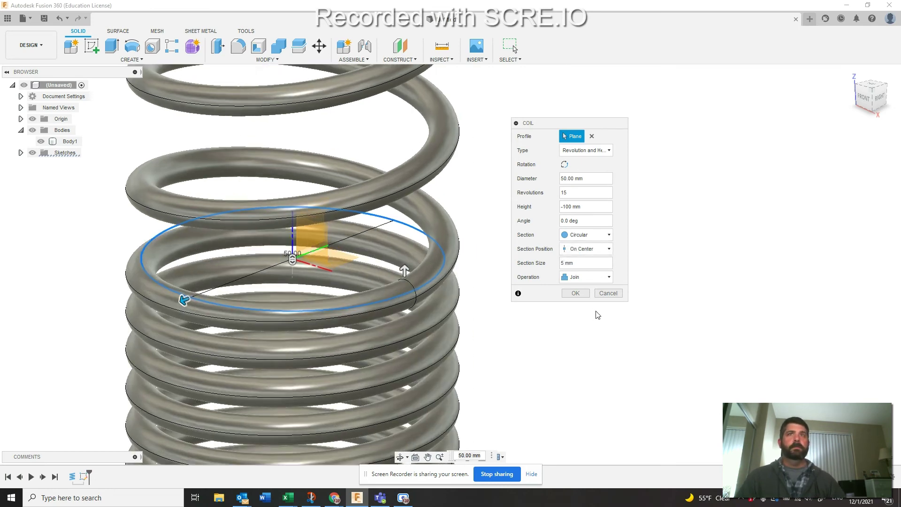
{"action": "scroll", "coordinate": [422, 301], "scroll_direction": "up", "scroll_amount": 2}
{"action": "scroll", "coordinate": [464, 316], "scroll_direction": "down", "scroll_amount": 2}
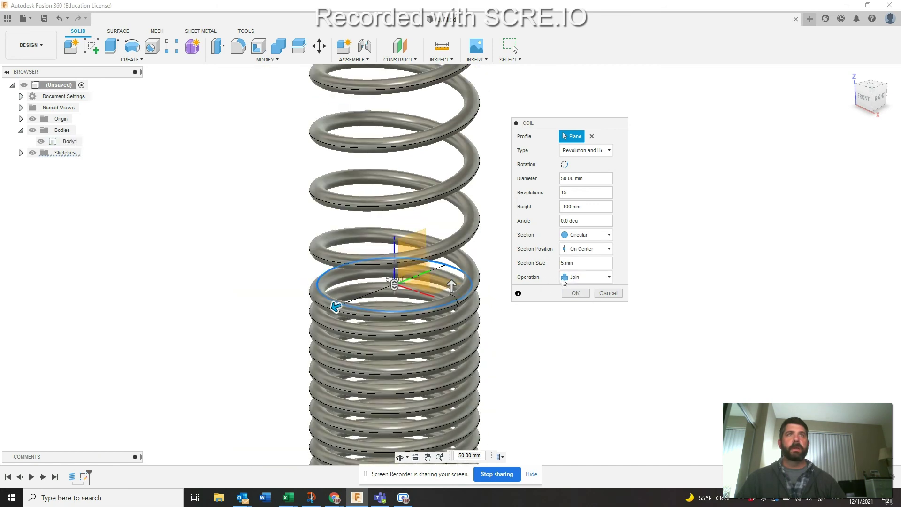
{"action": "left_click", "coordinate": [582, 280]}
{"action": "left_click", "coordinate": [582, 279]}
{"action": "left_click", "coordinate": [582, 281]}
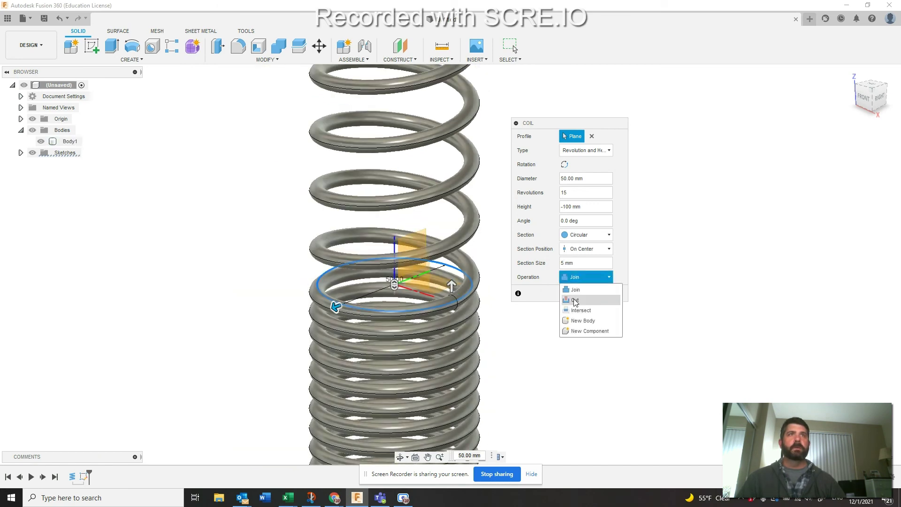
{"action": "left_click", "coordinate": [575, 290]}
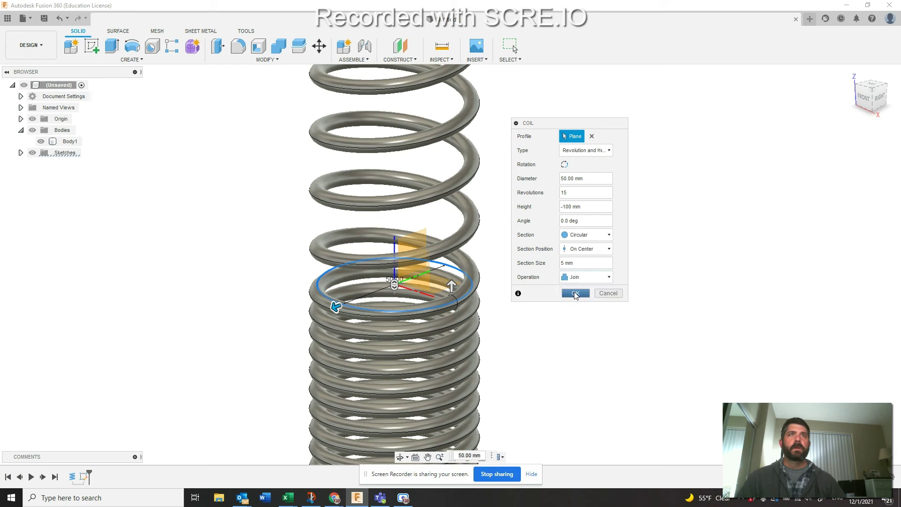
{"action": "left_click", "coordinate": [573, 294]}
{"action": "scroll", "coordinate": [566, 309], "scroll_direction": "down", "scroll_amount": 5}
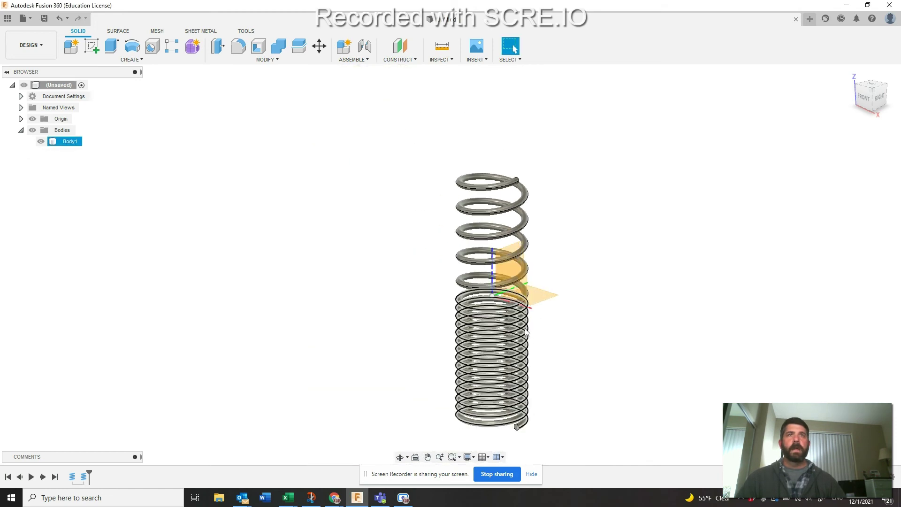
{"action": "left_click", "coordinate": [70, 142]}
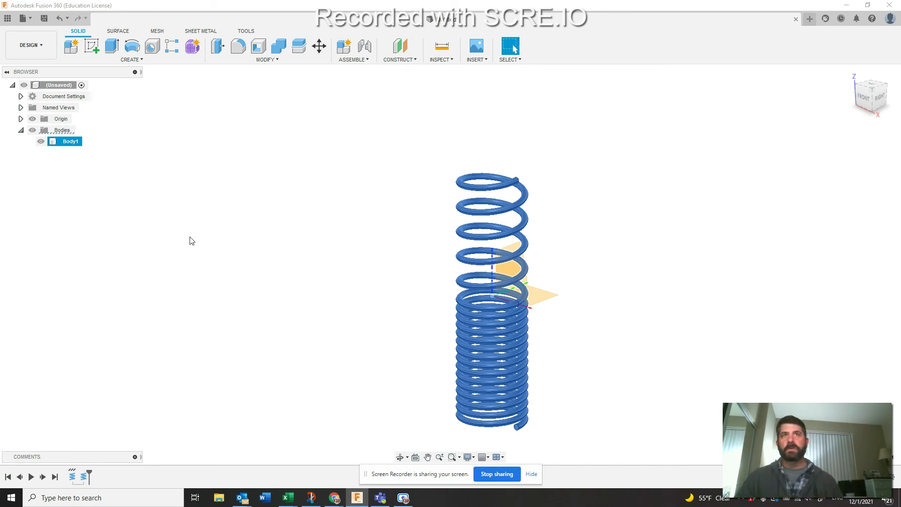
{"action": "left_click", "coordinate": [155, 241]}
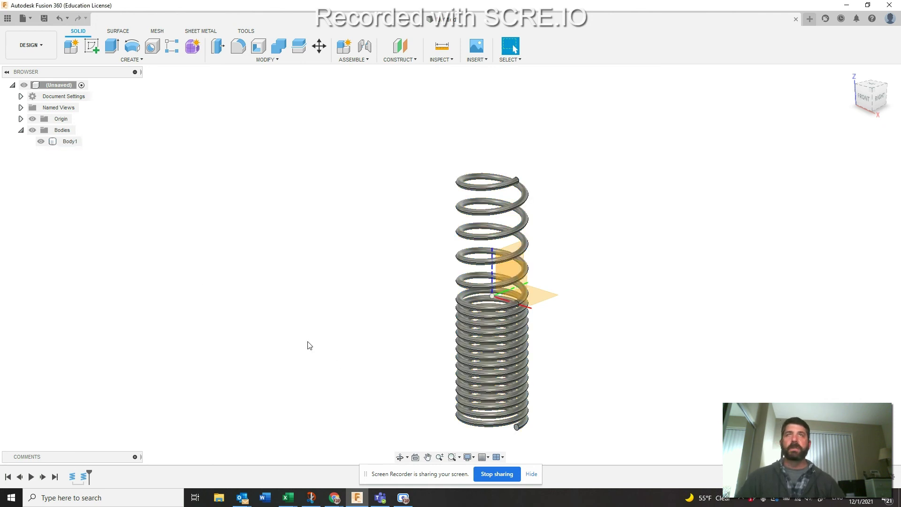
{"action": "left_click", "coordinate": [518, 413]}
{"action": "left_click", "coordinate": [444, 376]}
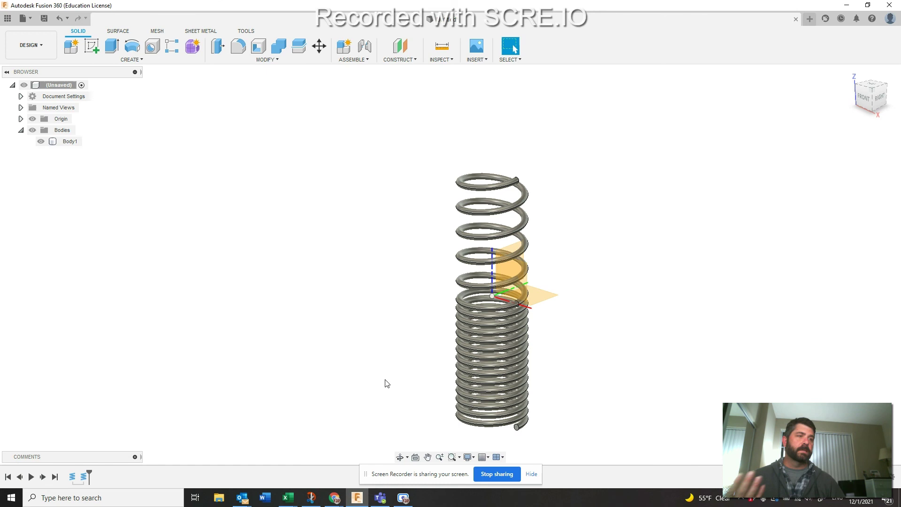